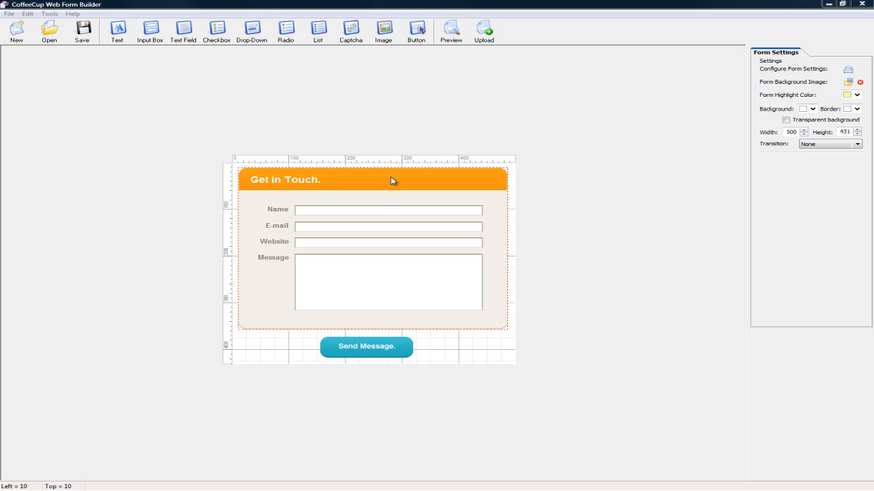
Examine the settings of the form's title, name, e-mail, website and message fields, and submit button.
{"action": "left_click", "coordinate": [308, 183]}
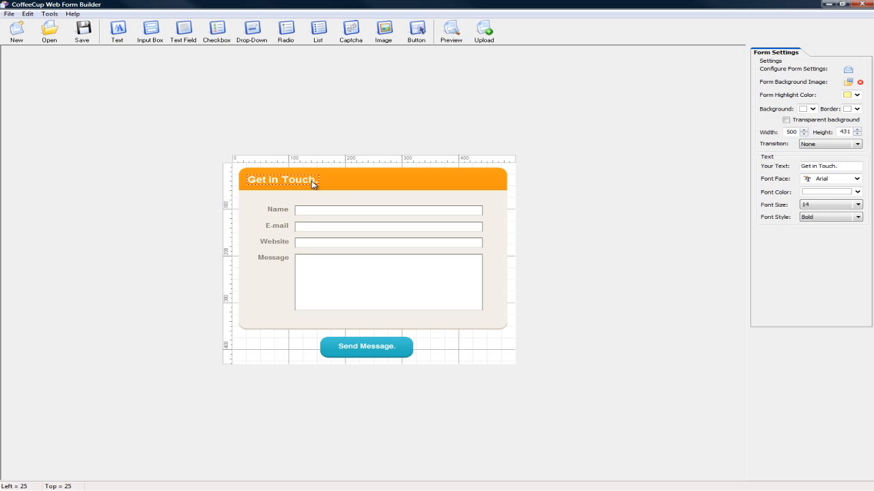
{"action": "left_click", "coordinate": [331, 210]}
{"action": "left_click", "coordinate": [331, 227]}
{"action": "left_click", "coordinate": [333, 244]}
{"action": "left_click", "coordinate": [345, 273]}
{"action": "left_click", "coordinate": [379, 351]}
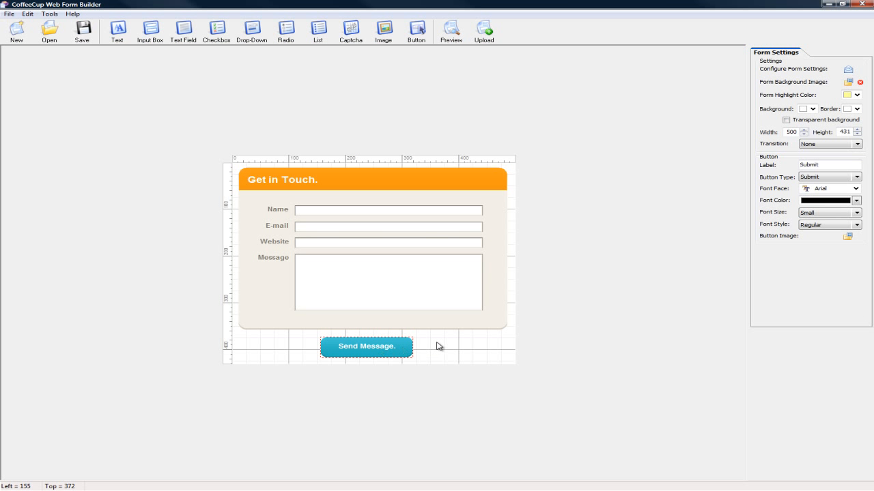
{"action": "left_click", "coordinate": [480, 343]}
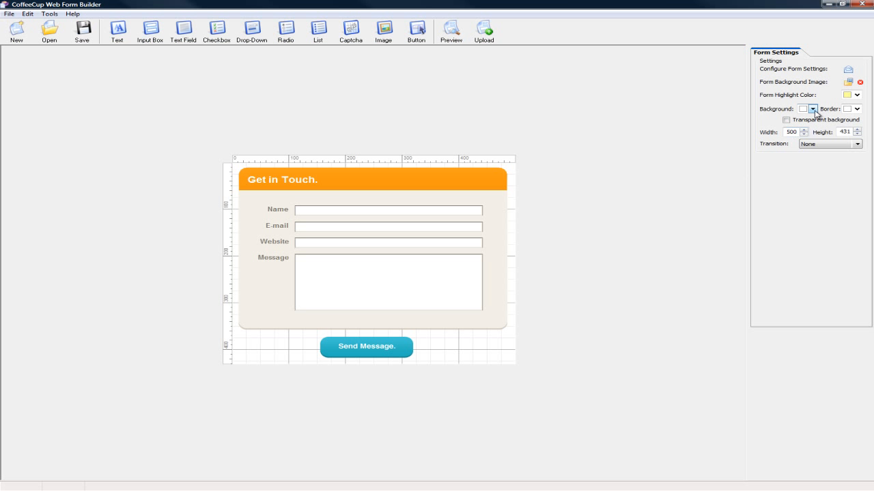
Make the form background transparent and enter the recipient's e-mail address for the form results, leaving CC and BCC empty.
{"action": "left_click", "coordinate": [788, 121]}
{"action": "left_click", "coordinate": [848, 69]}
{"action": "left_click", "coordinate": [402, 239]}
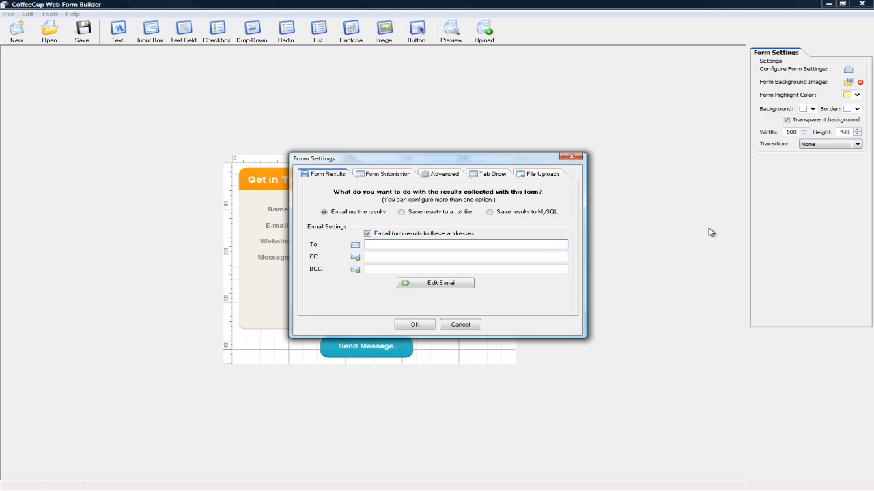
{"action": "left_click", "coordinate": [372, 257]}
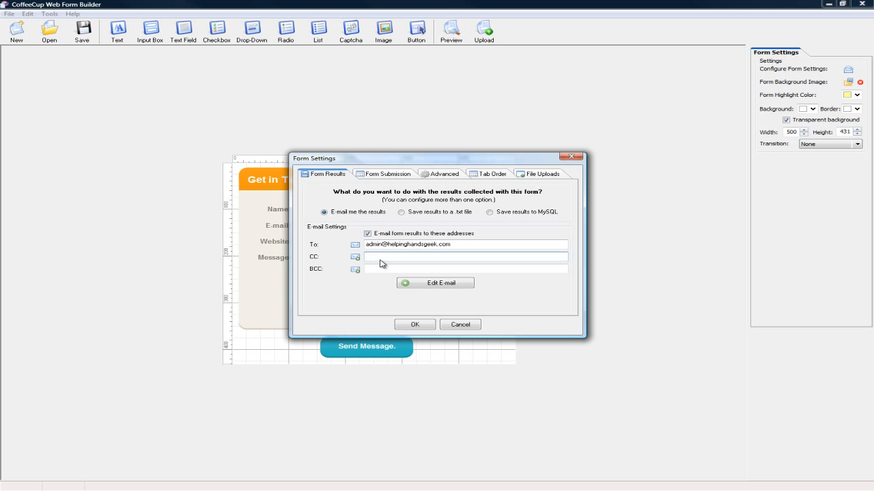
{"action": "left_click", "coordinate": [382, 268]}
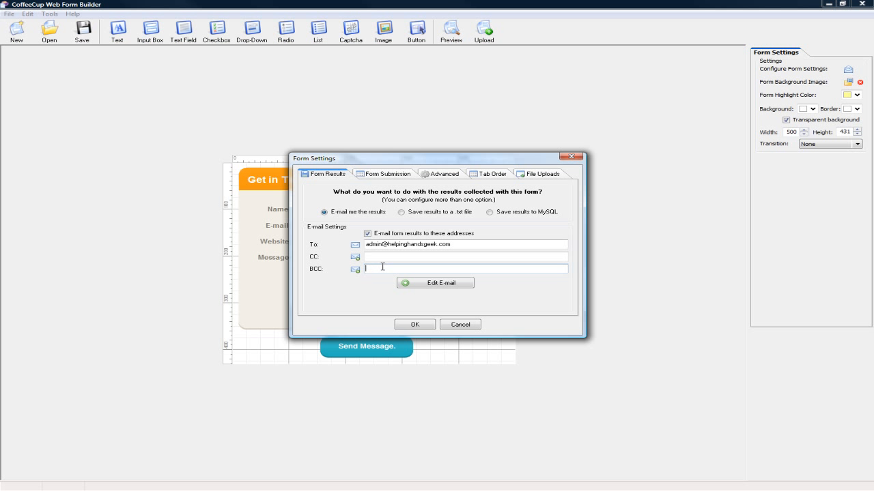
{"action": "left_click", "coordinate": [412, 254]}
{"action": "left_click", "coordinate": [459, 245]}
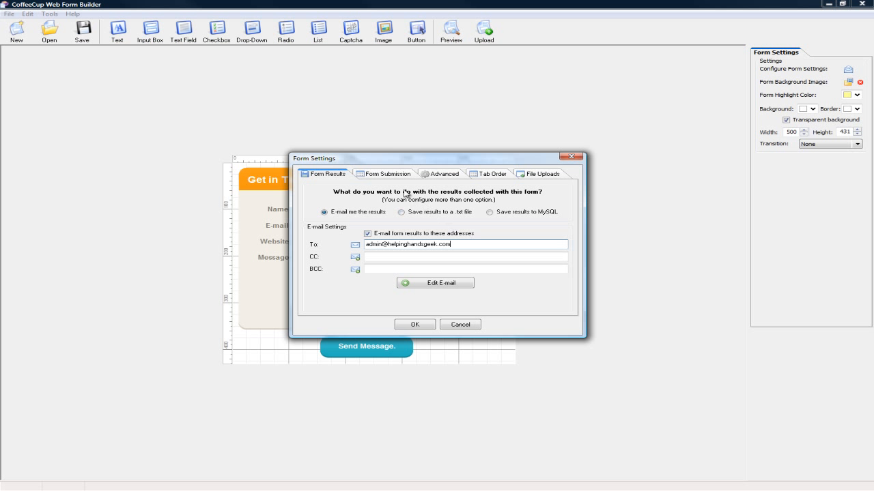
Compare the website redirect and custom page options for form submission, and read through the custom page's HTML.
{"action": "left_click", "coordinate": [391, 176]}
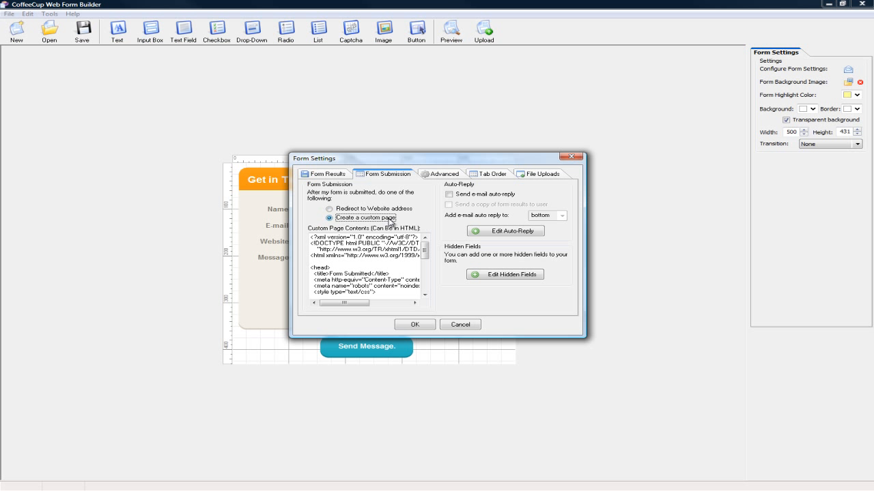
{"action": "left_click", "coordinate": [330, 209]}
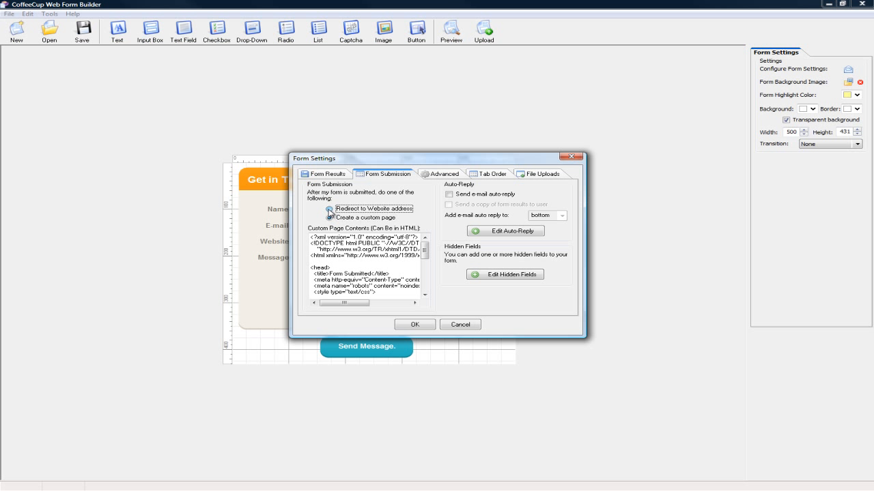
{"action": "left_click", "coordinate": [347, 237]}
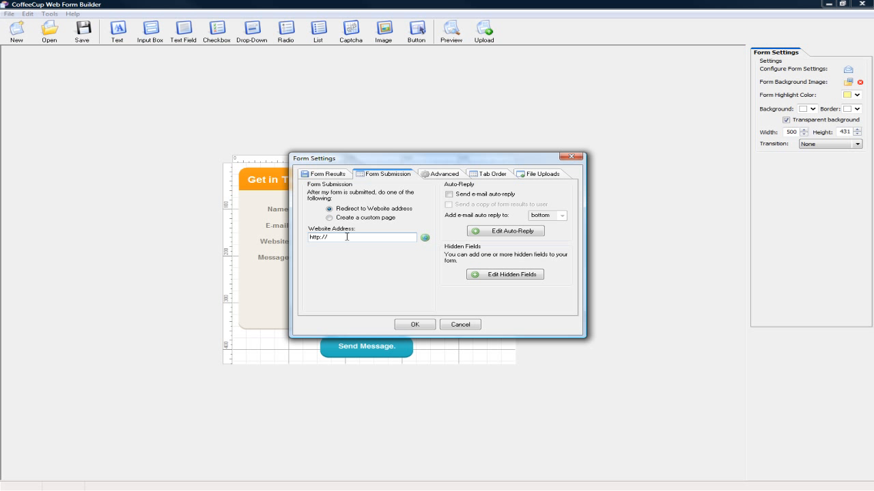
{"action": "left_click", "coordinate": [329, 217]}
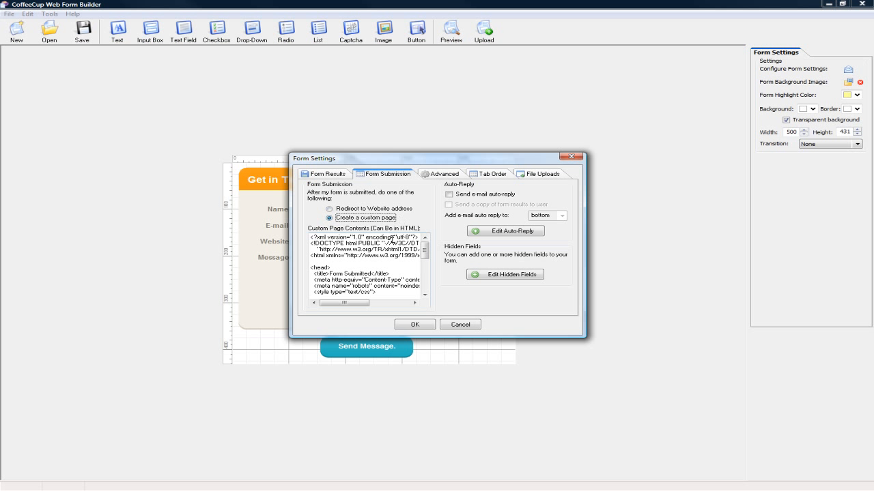
{"action": "left_click_drag", "start_coordinate": [424, 251], "coordinate": [425, 288]}
{"action": "left_click_drag", "start_coordinate": [345, 303], "coordinate": [356, 303]}
{"action": "left_click_drag", "start_coordinate": [401, 285], "coordinate": [328, 286]}
{"action": "left_click", "coordinate": [360, 291]}
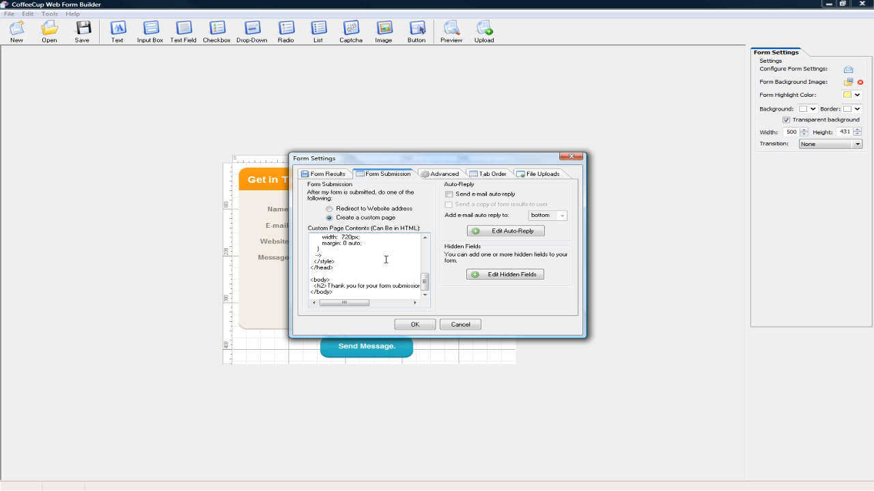
{"action": "left_click_drag", "start_coordinate": [425, 286], "coordinate": [424, 251]}
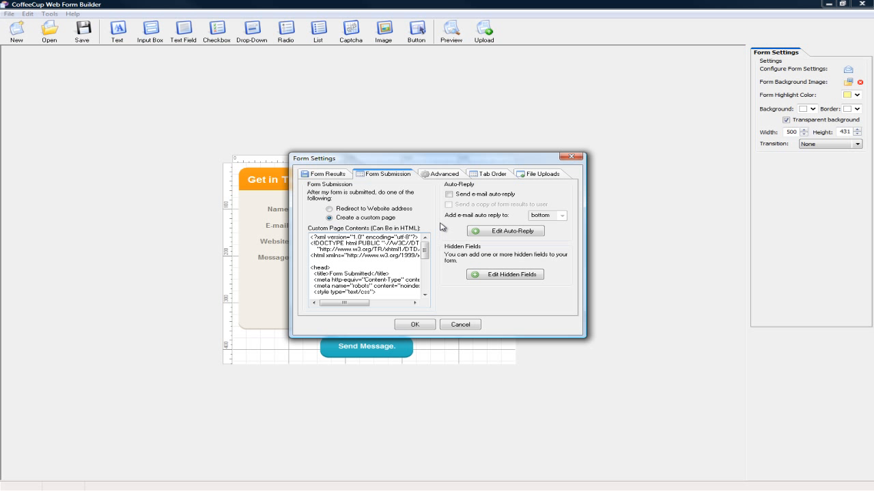
Use the PHP script for Linux servers with the Internet Explorer active content fix enabled, and apply the form settings.
{"action": "left_click", "coordinate": [443, 174]}
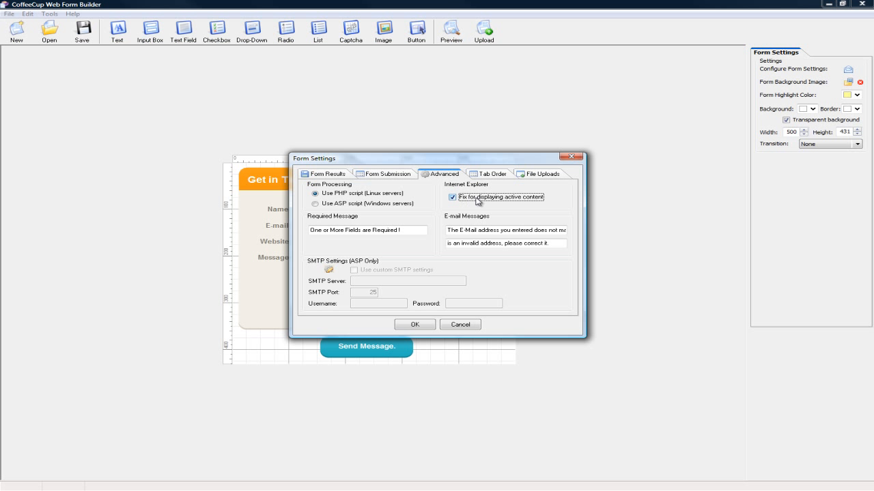
{"action": "left_click", "coordinate": [452, 197]}
{"action": "left_click", "coordinate": [452, 197]}
{"action": "left_click", "coordinate": [314, 204]}
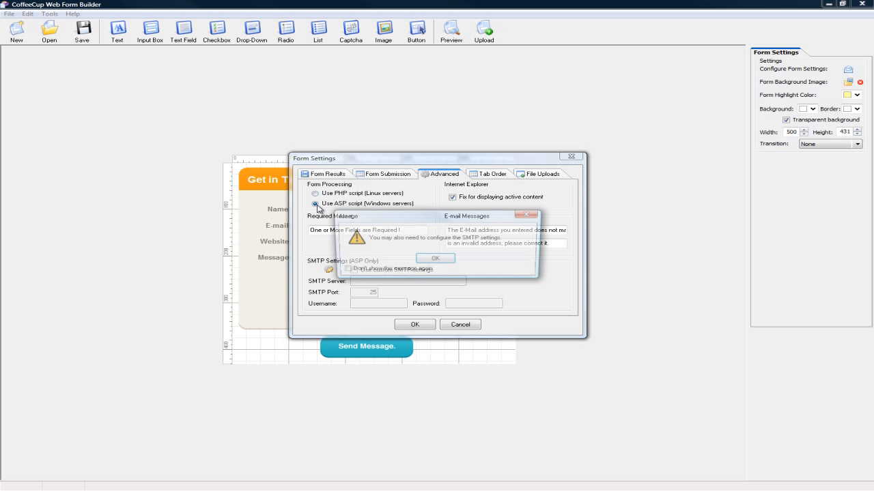
{"action": "left_click", "coordinate": [435, 259]}
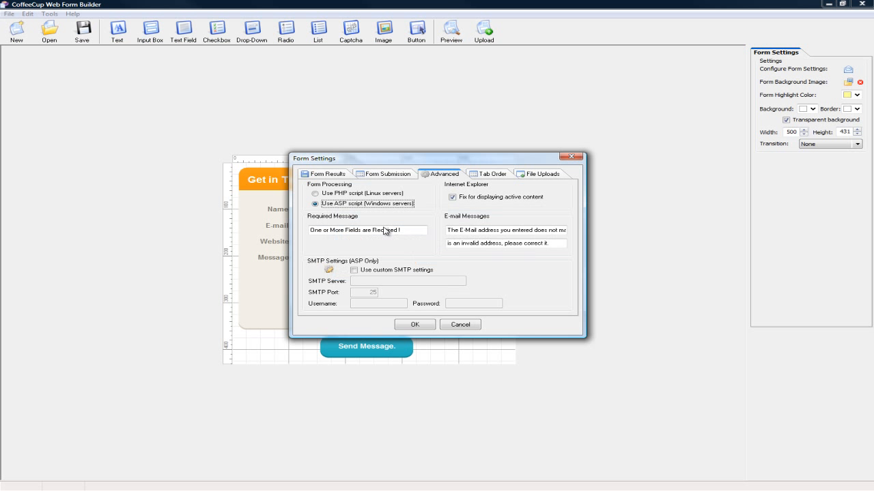
{"action": "left_click", "coordinate": [315, 194]}
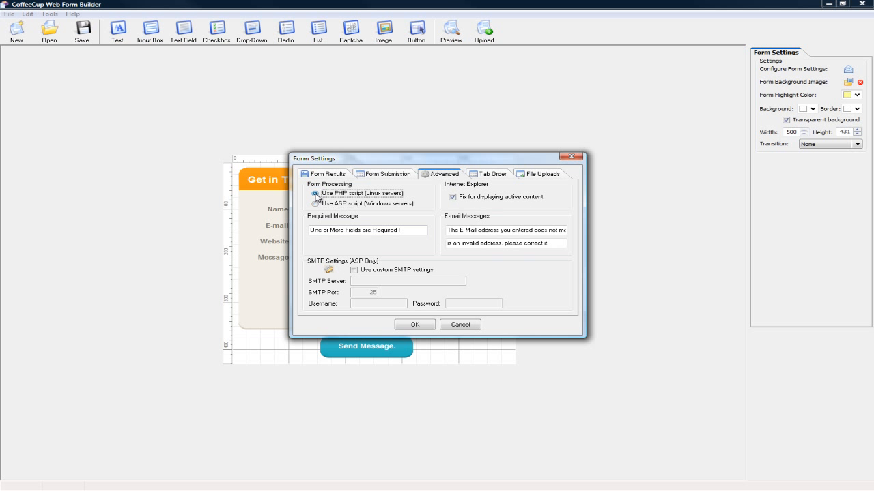
{"action": "left_click", "coordinate": [355, 205]}
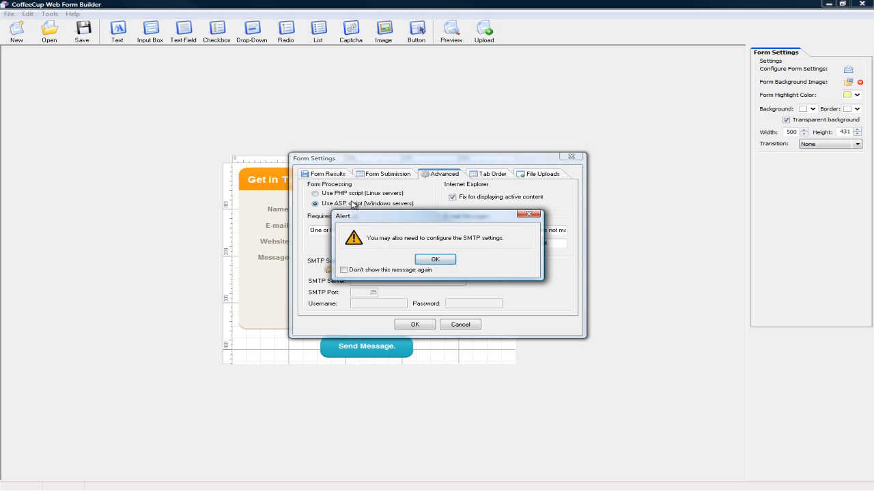
{"action": "left_click", "coordinate": [444, 257]}
{"action": "left_click", "coordinate": [316, 193]}
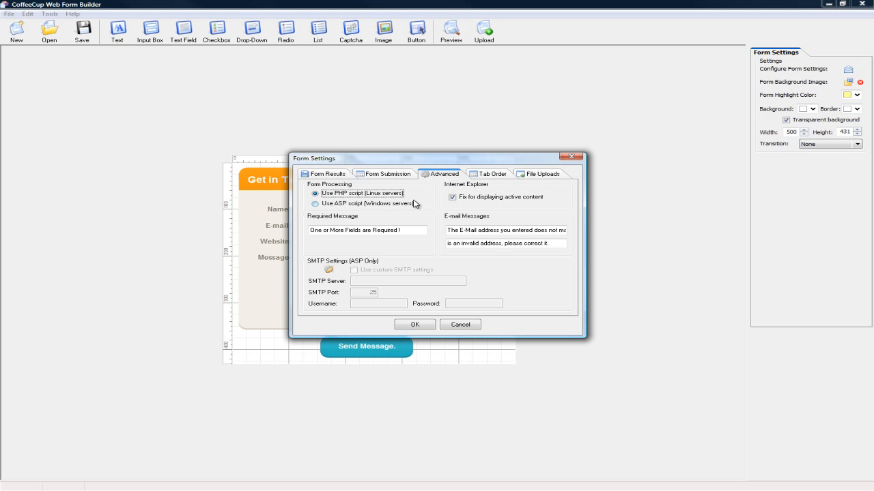
{"action": "left_click", "coordinate": [414, 325]}
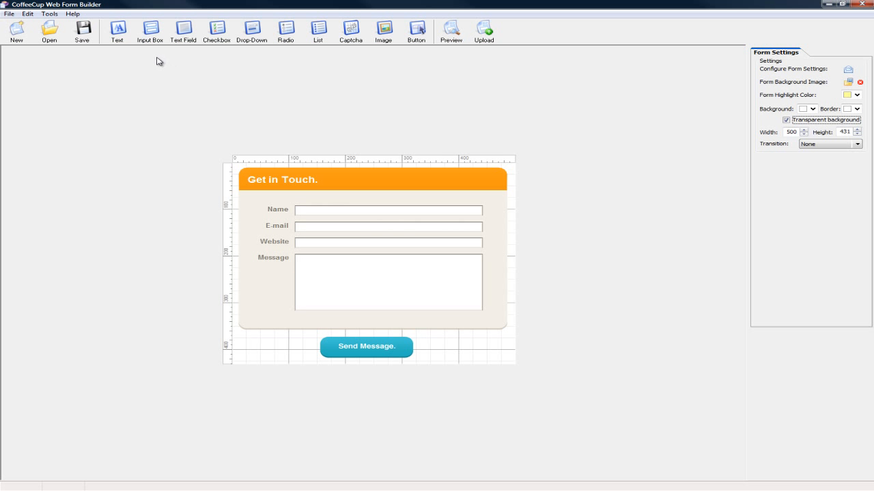
Save the form as testform in the Test Site folder.
{"action": "left_click", "coordinate": [83, 31]}
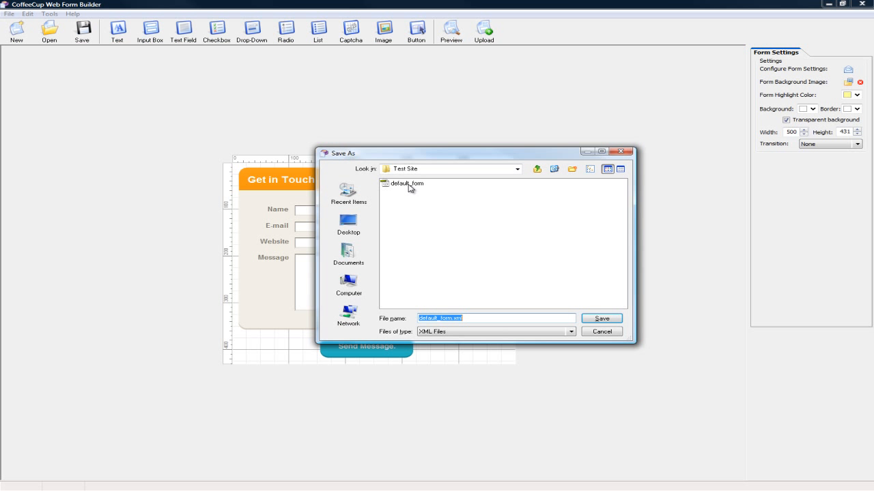
{"action": "left_click", "coordinate": [474, 319]}
{"action": "left_click_drag", "start_coordinate": [452, 319], "coordinate": [414, 322]}
{"action": "type", "text": "testform"}
{"action": "left_click", "coordinate": [585, 323]}
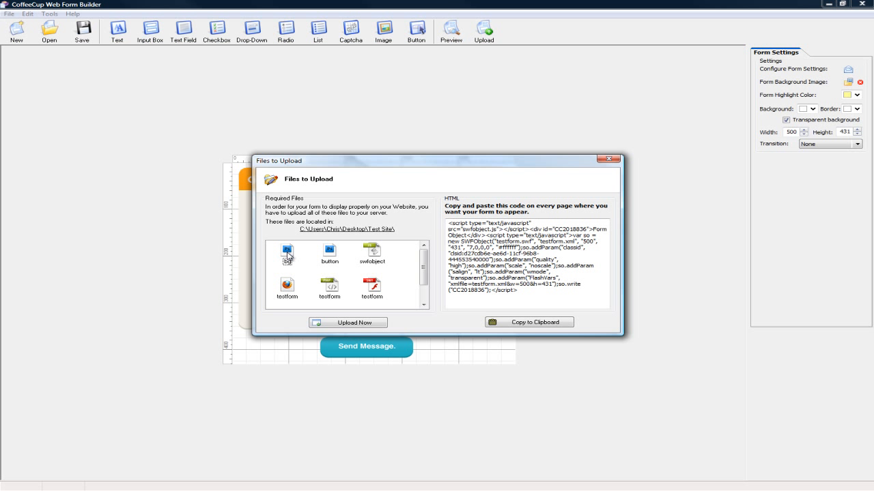
Examine the required swfobject and testform files that have to be uploaded to the server.
{"action": "left_click", "coordinate": [376, 256]}
{"action": "left_click", "coordinate": [375, 286]}
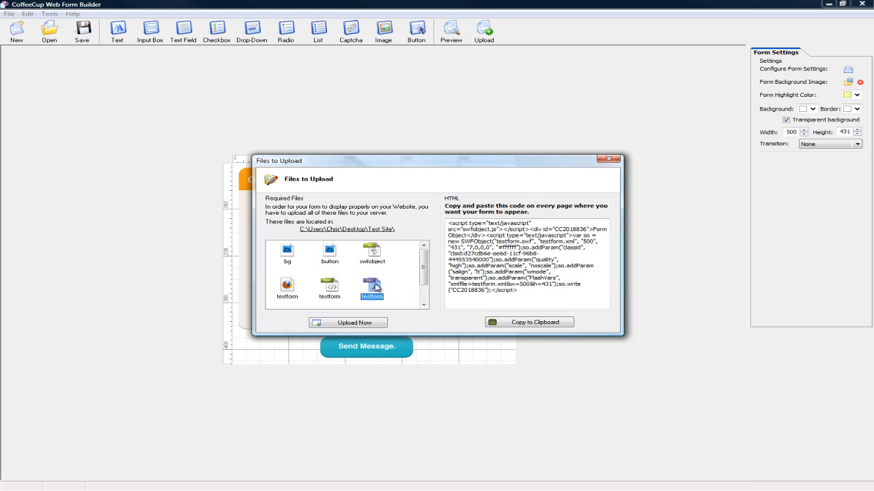
{"action": "left_click", "coordinate": [331, 289]}
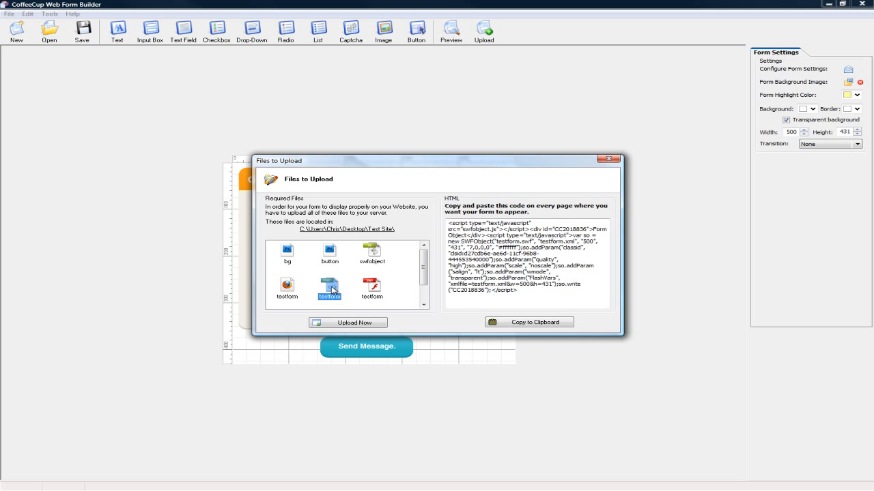
{"action": "left_click", "coordinate": [290, 288]}
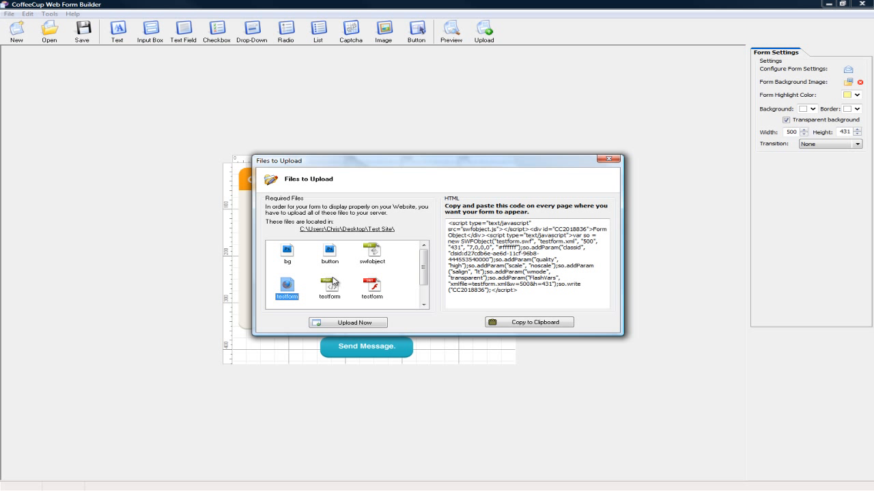
Copy the complete HTML embed code generated for the form.
{"action": "left_click_drag", "start_coordinate": [517, 290], "coordinate": [445, 219]}
{"action": "key", "text": "ctrl+c"}
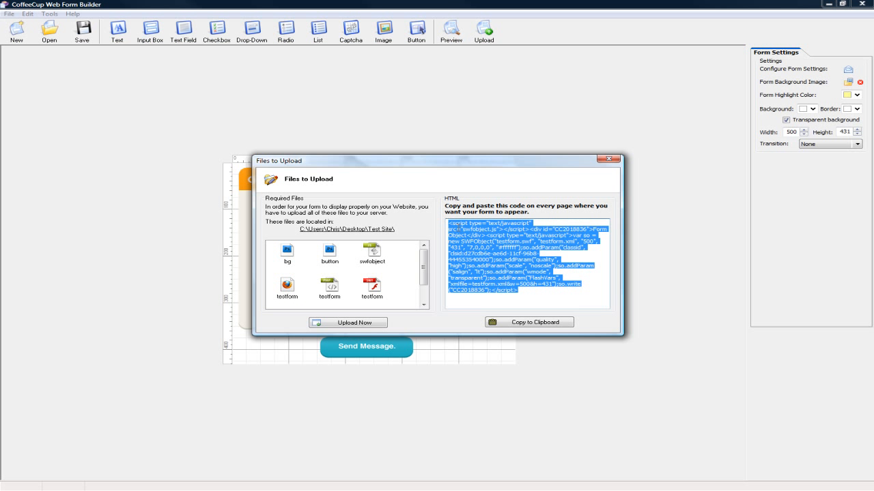
{"action": "right_click", "coordinate": [469, 232]}
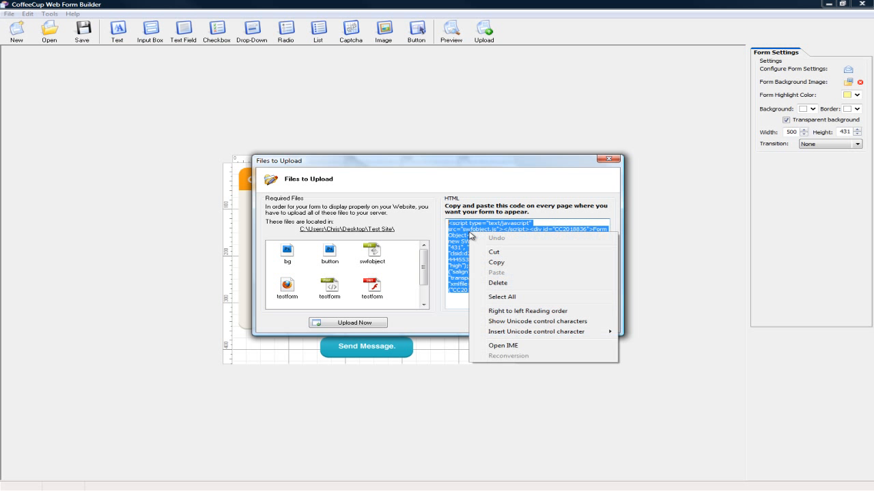
{"action": "left_click", "coordinate": [498, 263]}
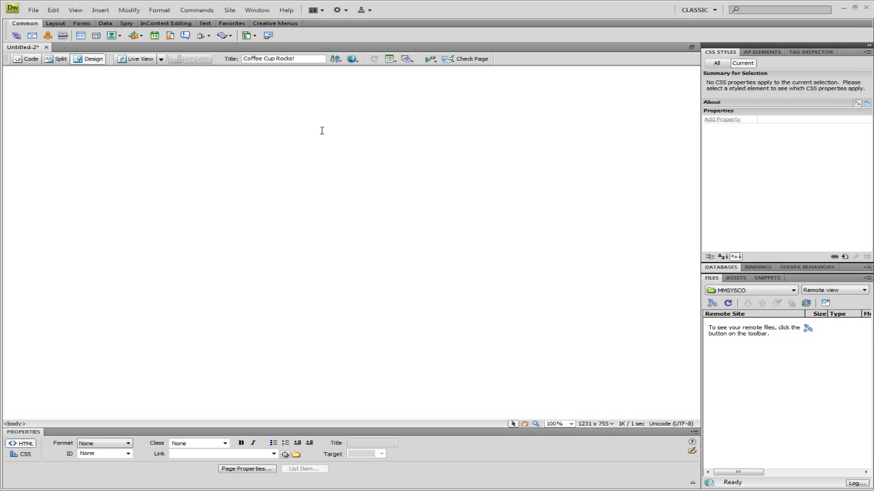
Switch to Dreamweaver, paste the embed code after the opening body tag of the Coffee Cup Rocks! page, and check it in Design view.
{"action": "left_click", "coordinate": [31, 59]}
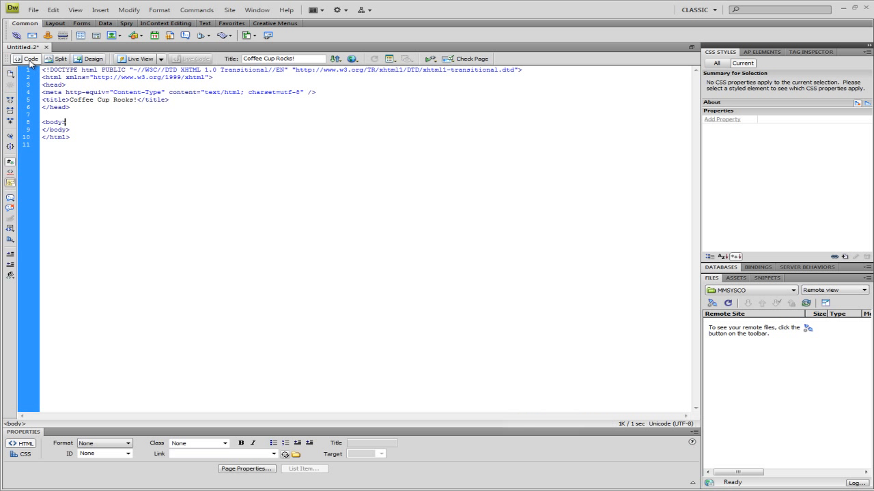
{"action": "left_click", "coordinate": [89, 60]}
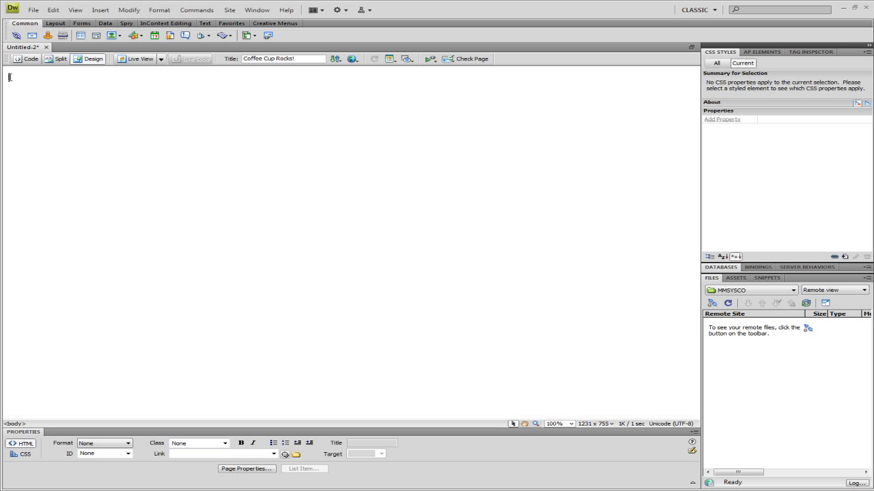
{"action": "left_click", "coordinate": [29, 59]}
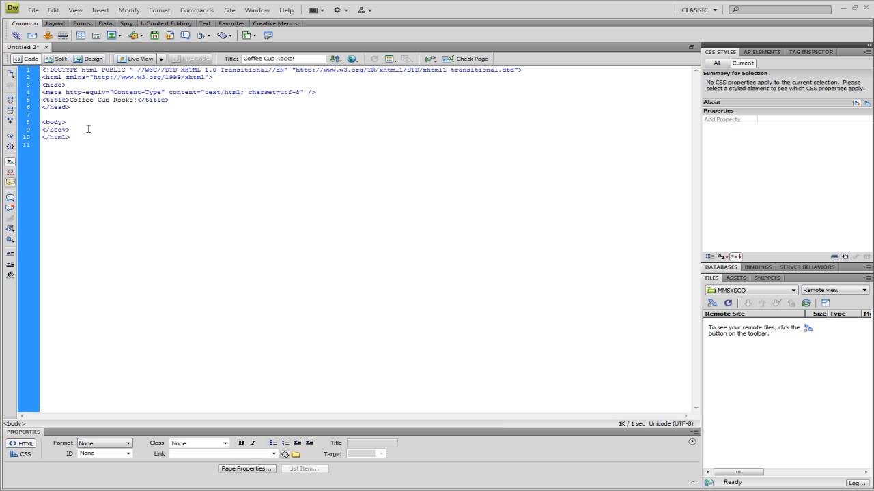
{"action": "key", "text": "ctrl+v"}
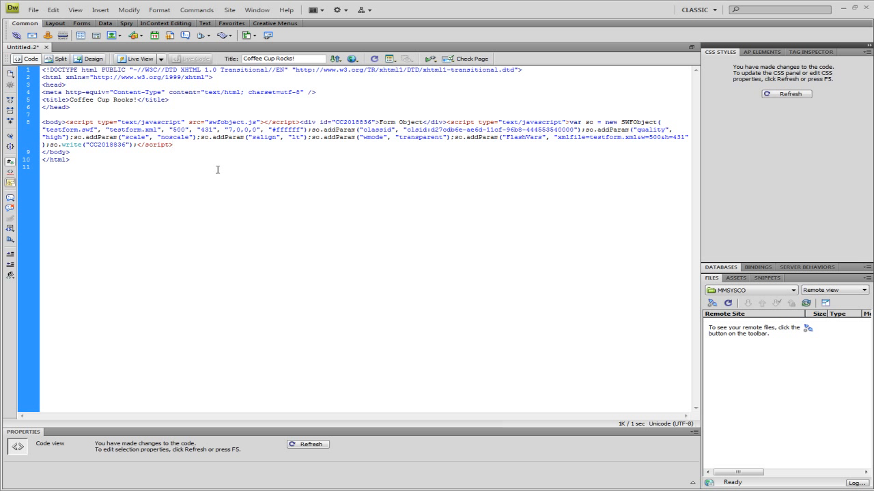
{"action": "left_click", "coordinate": [89, 59]}
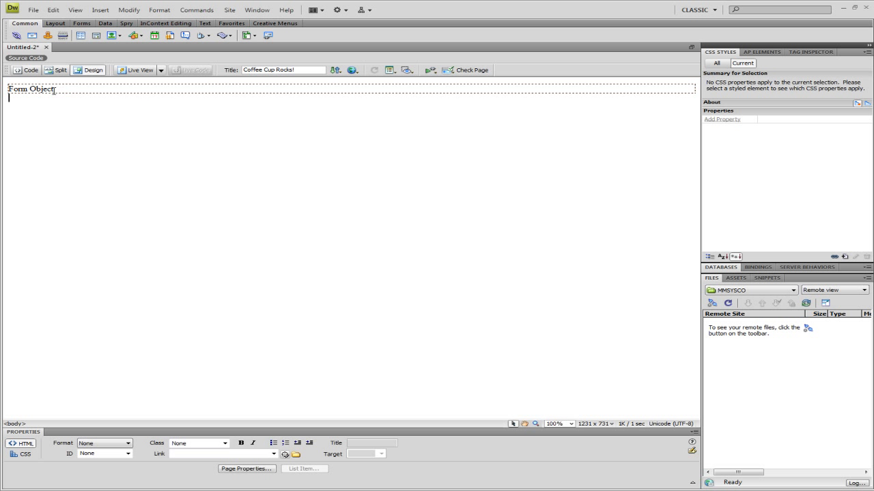
{"action": "left_click", "coordinate": [55, 94]}
{"action": "left_click", "coordinate": [110, 128]}
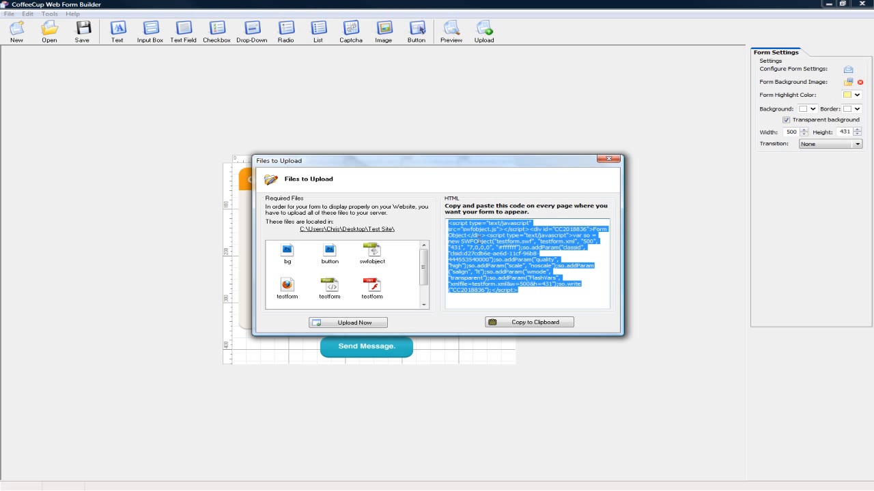
Return to CoffeeCup Web Form Builder and close the Files to Upload window.
{"action": "left_click", "coordinate": [609, 158]}
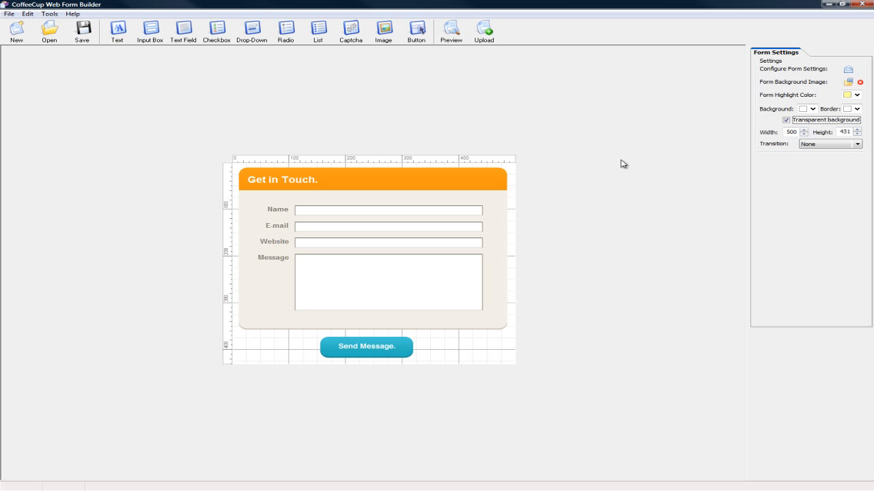
Try the disguise text option on the Name input box, turn it off again, and make the box a required field.
{"action": "left_click", "coordinate": [461, 214]}
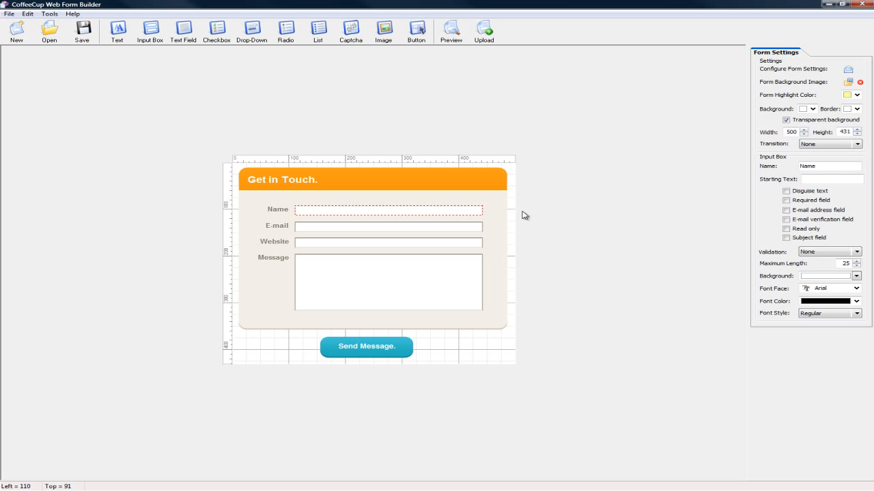
{"action": "left_click", "coordinate": [374, 225]}
{"action": "left_click", "coordinate": [377, 212]}
{"action": "left_click", "coordinate": [786, 192]}
{"action": "left_click", "coordinate": [787, 192]}
{"action": "left_click", "coordinate": [787, 200]}
Designate the E-mail input box as the e-mail address field and set its maximum length to 70.
{"action": "left_click", "coordinate": [432, 227]}
{"action": "left_click", "coordinate": [788, 211]}
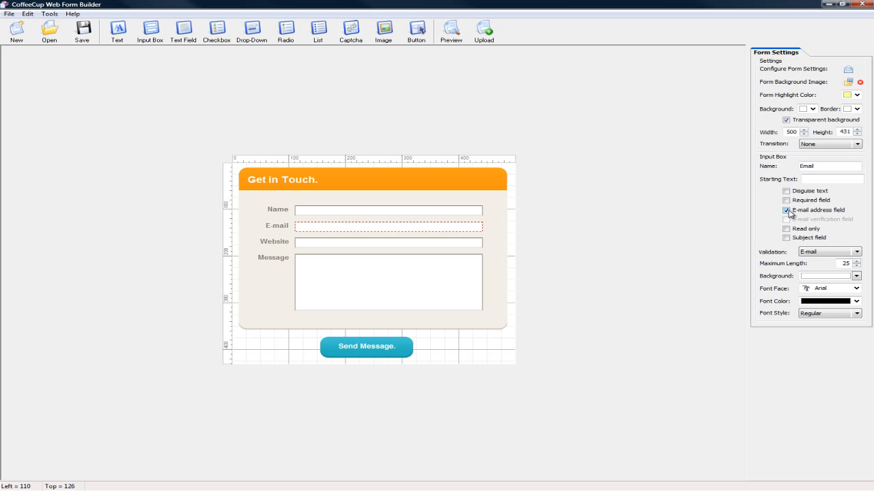
{"action": "double_click", "coordinate": [856, 263]}
{"action": "type", "text": "70"}
{"action": "double_click", "coordinate": [849, 264]}
{"action": "left_click", "coordinate": [843, 263]}
{"action": "double_click", "coordinate": [845, 264]}
Set the Website input box's maximum length to 70.
{"action": "left_click", "coordinate": [399, 244]}
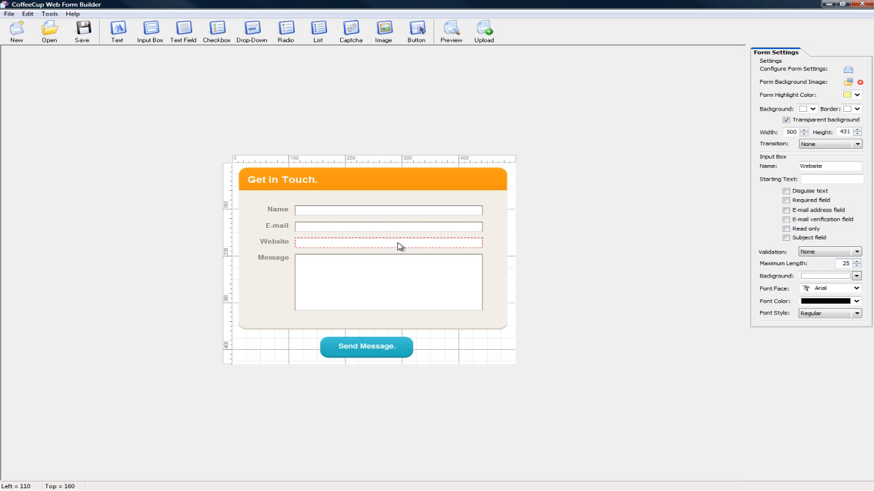
{"action": "double_click", "coordinate": [844, 264]}
{"action": "type", "text": "70"}
Examine the Message text field's maximum length and recheck the settings of the E-mail and Website input boxes.
{"action": "left_click", "coordinate": [410, 263]}
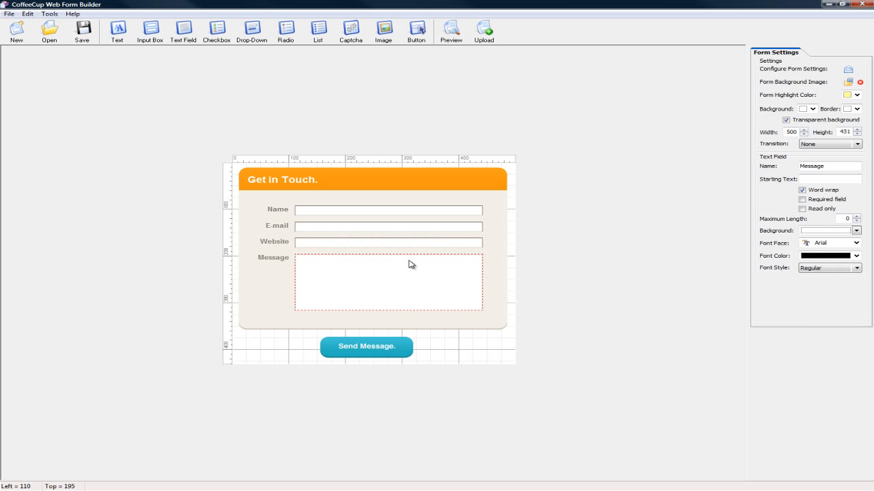
{"action": "double_click", "coordinate": [846, 218]}
{"action": "left_click", "coordinate": [376, 245]}
{"action": "left_click", "coordinate": [379, 233]}
{"action": "left_click", "coordinate": [387, 246]}
{"action": "left_click", "coordinate": [391, 234]}
{"action": "left_click", "coordinate": [396, 244]}
{"action": "left_click", "coordinate": [398, 230]}
{"action": "left_click", "coordinate": [430, 245]}
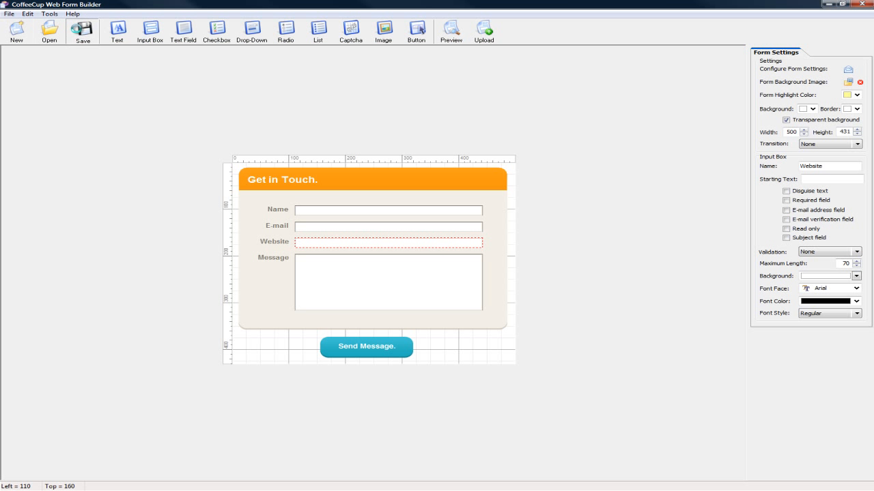
Save the form over the existing testform file in the Test Site folder and select its complete HTML embed code.
{"action": "left_click", "coordinate": [82, 30]}
{"action": "left_click", "coordinate": [395, 195]}
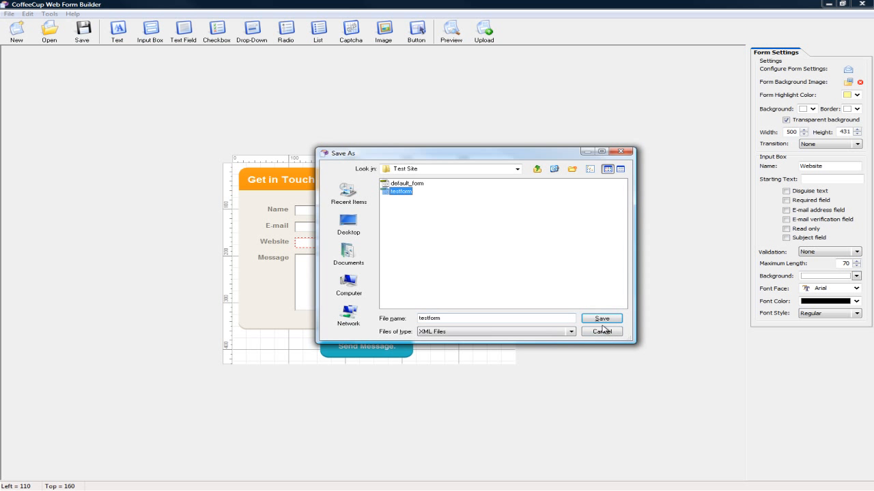
{"action": "left_click", "coordinate": [601, 320]}
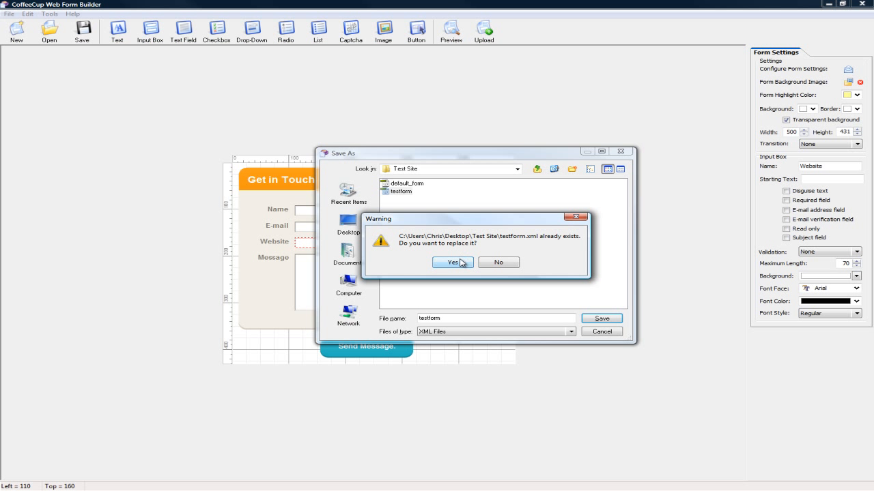
{"action": "left_click", "coordinate": [460, 263]}
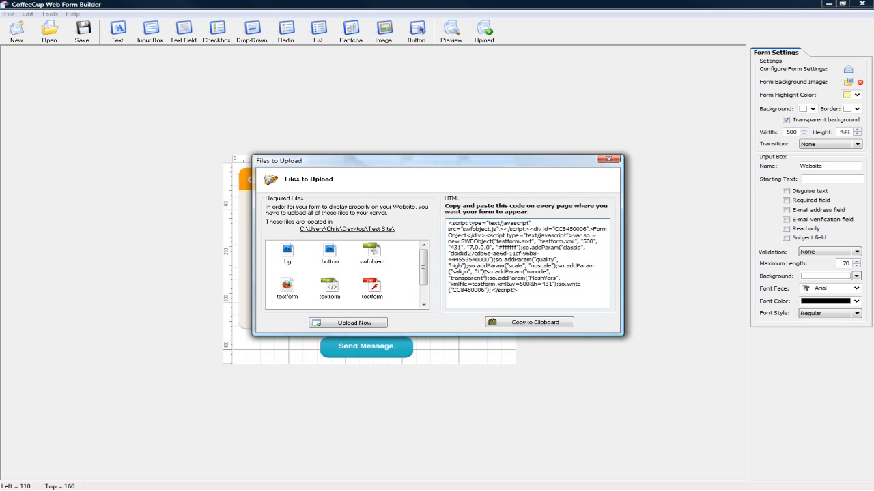
{"action": "left_click_drag", "start_coordinate": [519, 289], "coordinate": [446, 219]}
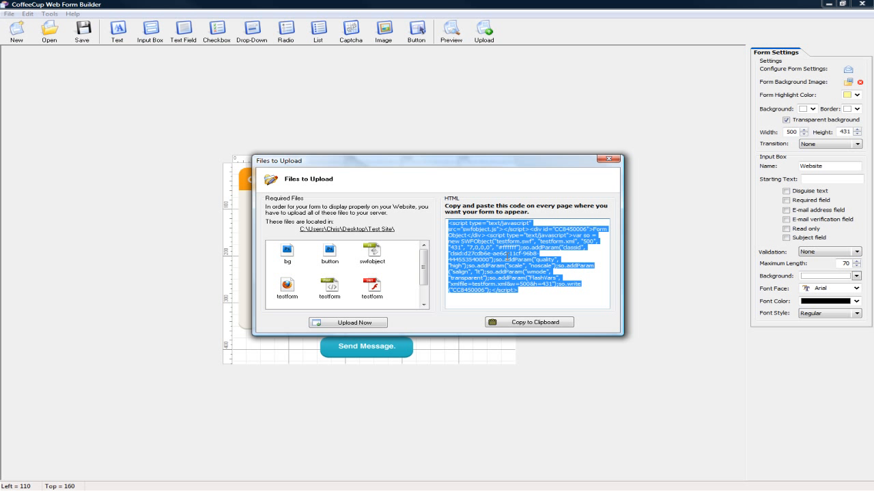